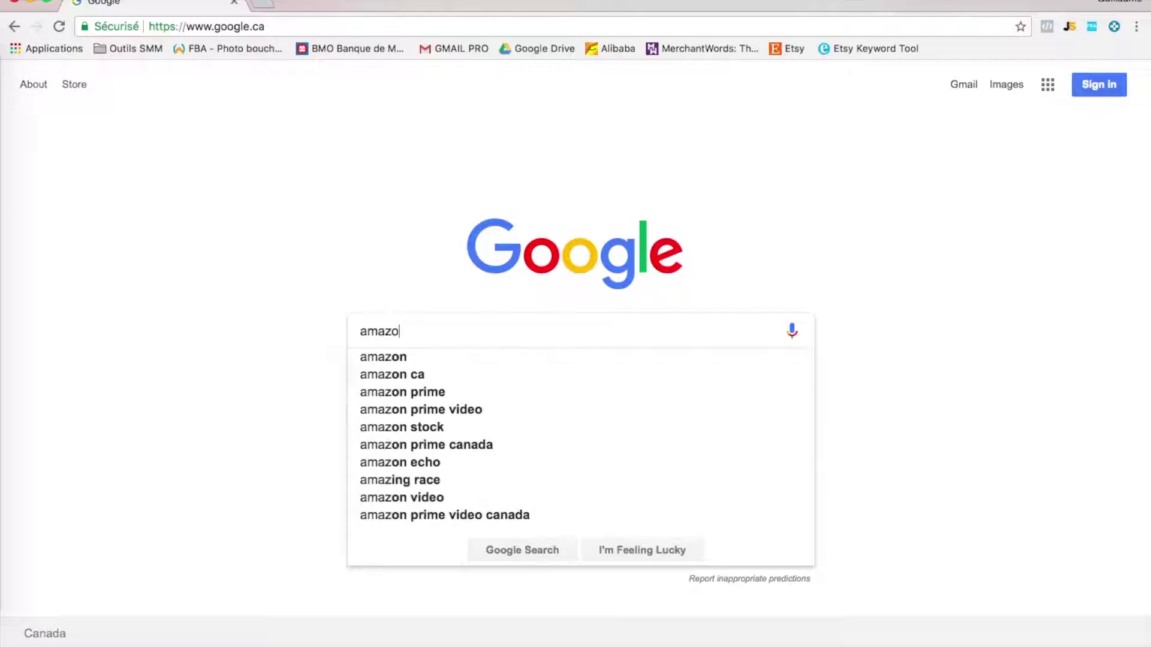
- Search Google for "amazon" and open Amazon.ca's site directory from the results
{"action": "key", "text": "Down"}
{"action": "key", "text": "Down"}
{"action": "key", "text": "Up"}
{"action": "key", "text": "Return"}
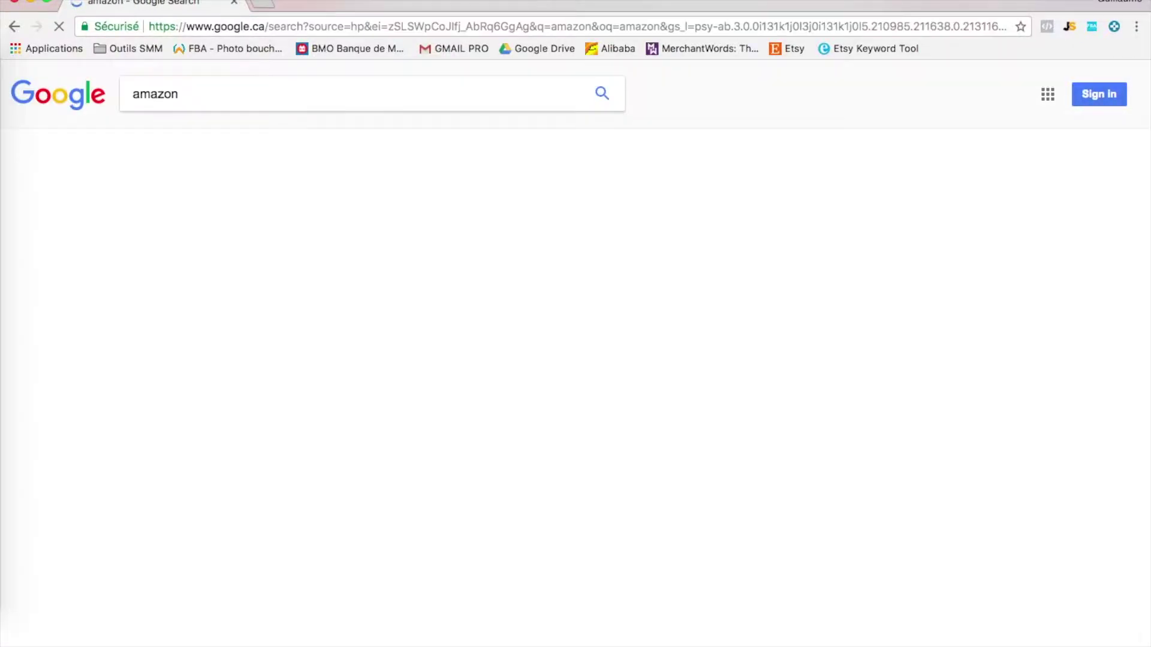
{"action": "left_click", "coordinate": [285, 326]}
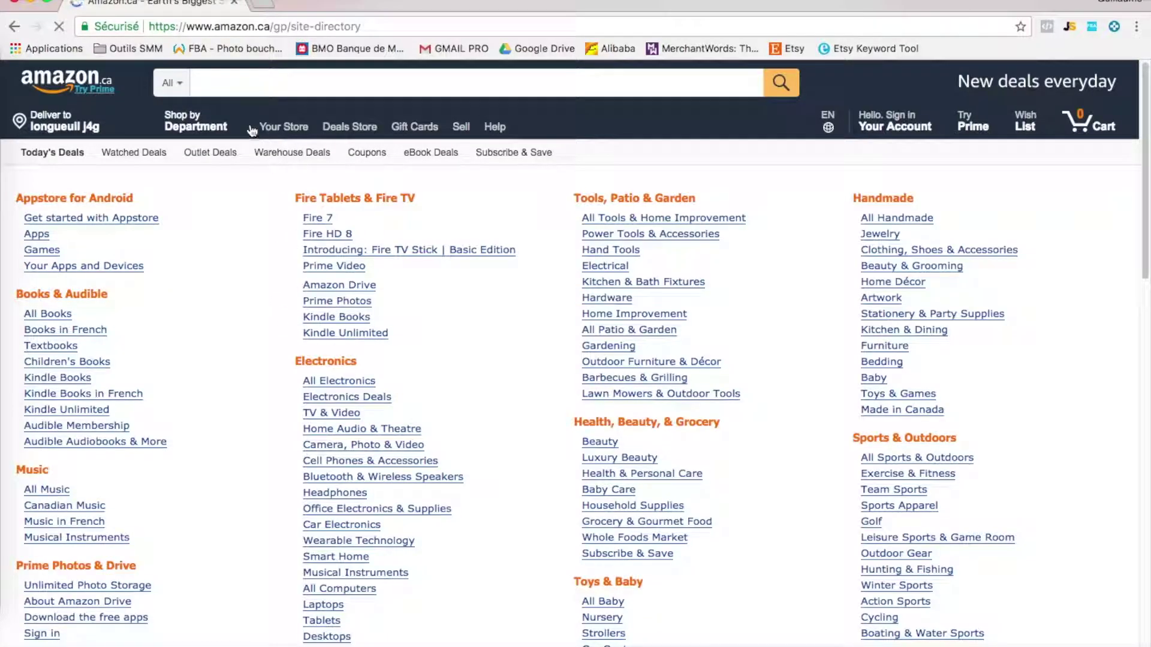
- Search all Amazon.ca departments for the nonsense keyword "-dklfjdkljfkdljf"
{"action": "left_click", "coordinate": [180, 78]}
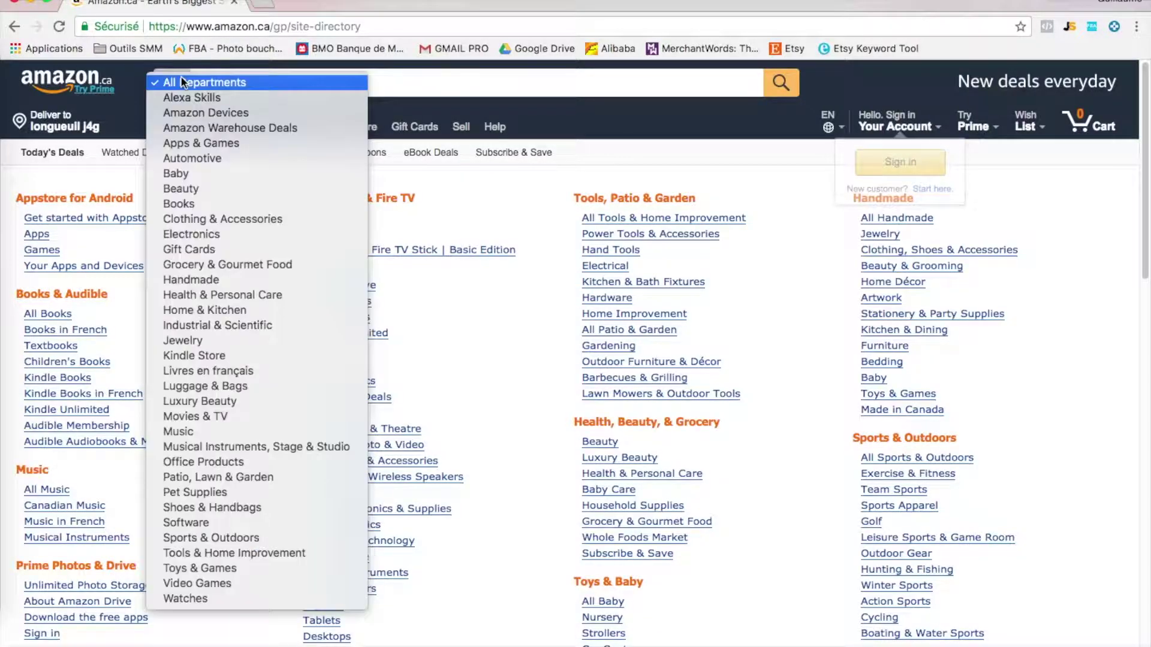
{"action": "left_click", "coordinate": [428, 84]}
{"action": "left_click", "coordinate": [427, 83]}
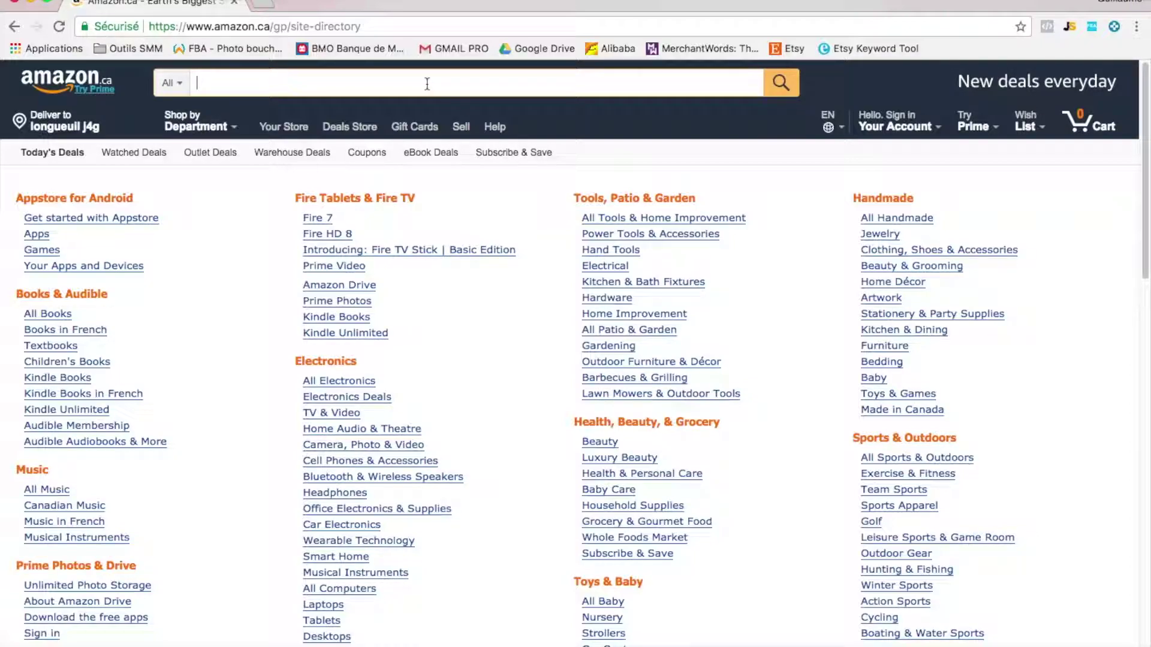
{"action": "type", "text": "-"}
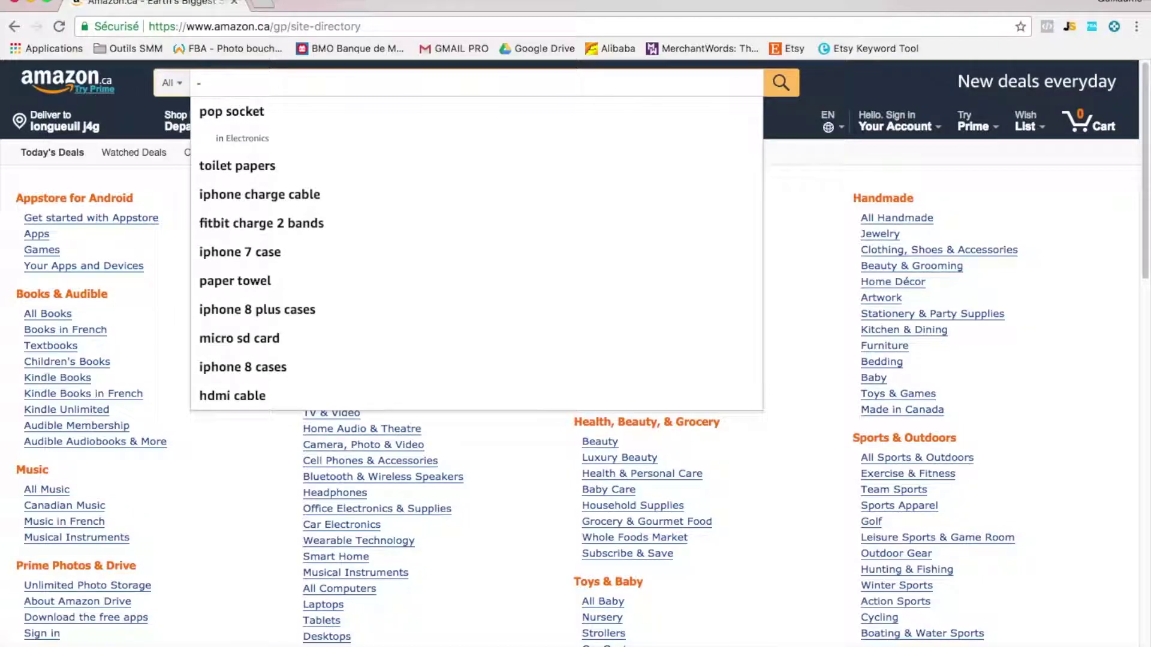
{"action": "type", "text": "dklfjdkljfkdljf"}
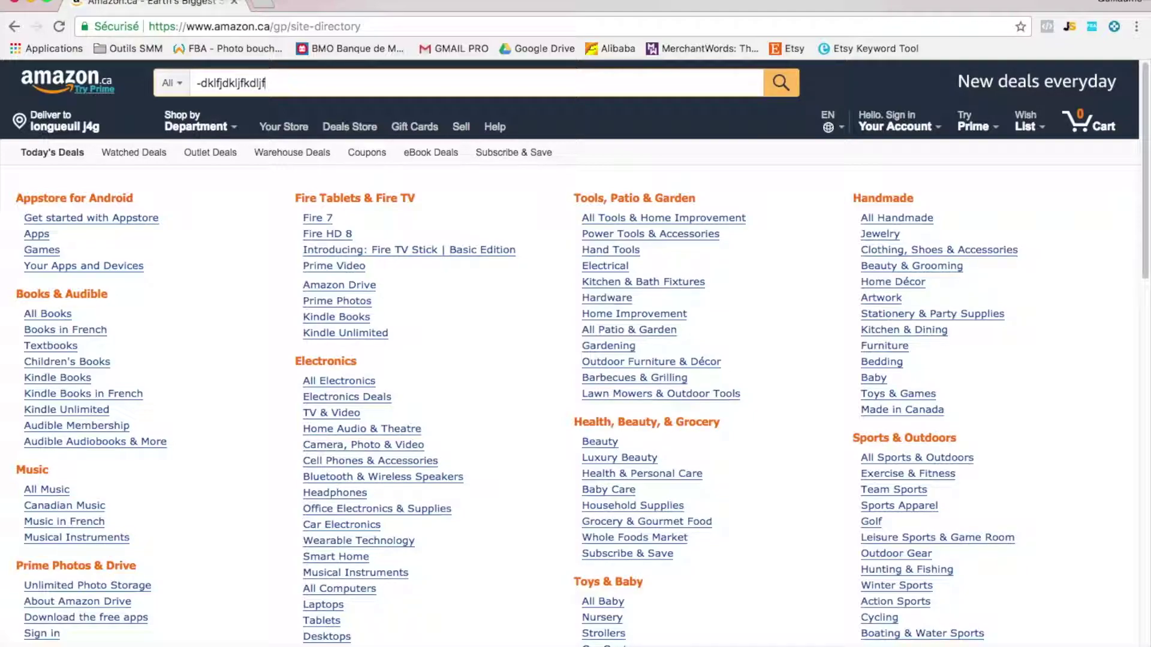
{"action": "key", "text": "Return"}
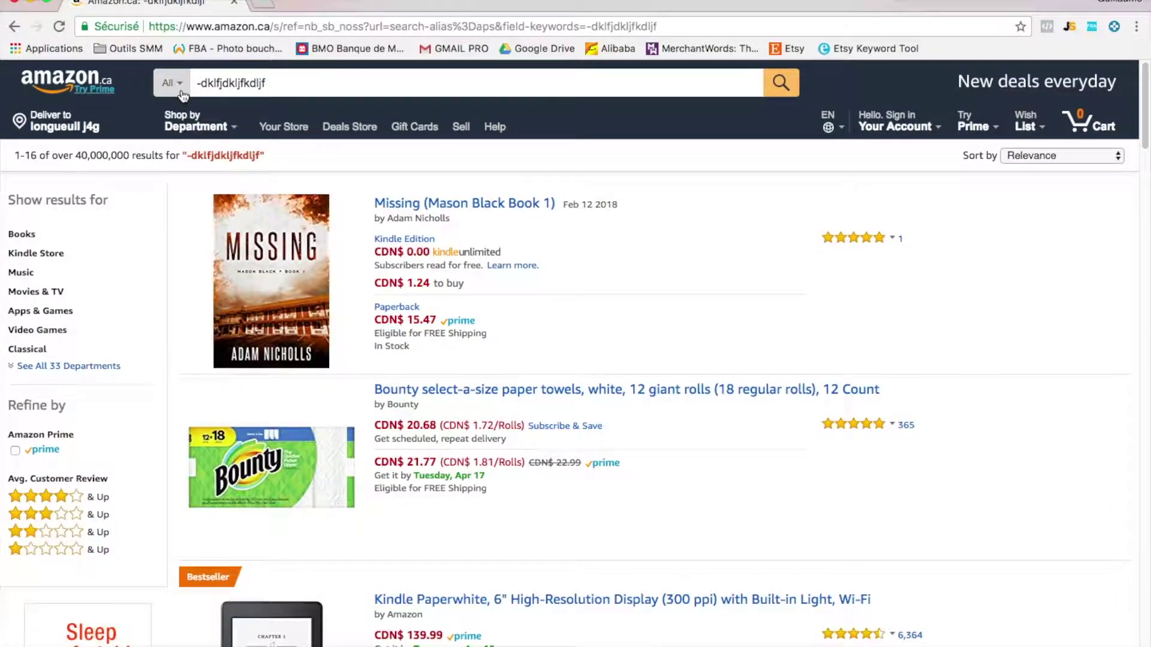
- Restrict the "-dklfjdkljfkdljf" search to the Sports & Outdoors department and look over the bestselling products
{"action": "left_click", "coordinate": [184, 93]}
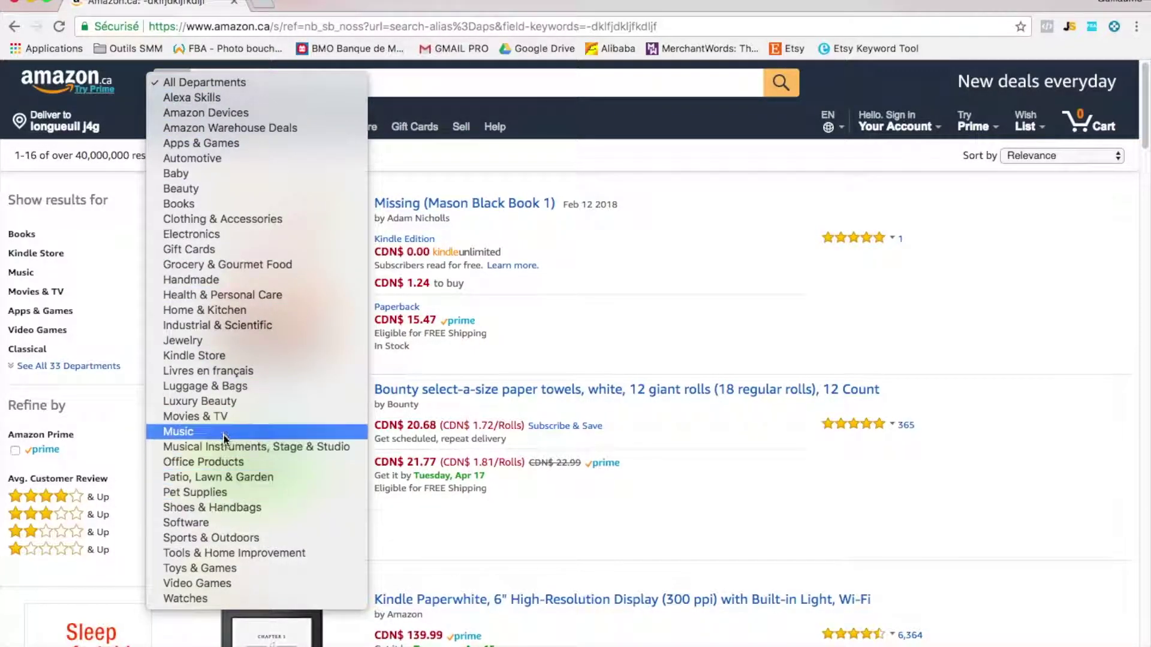
{"action": "left_click", "coordinate": [236, 537]}
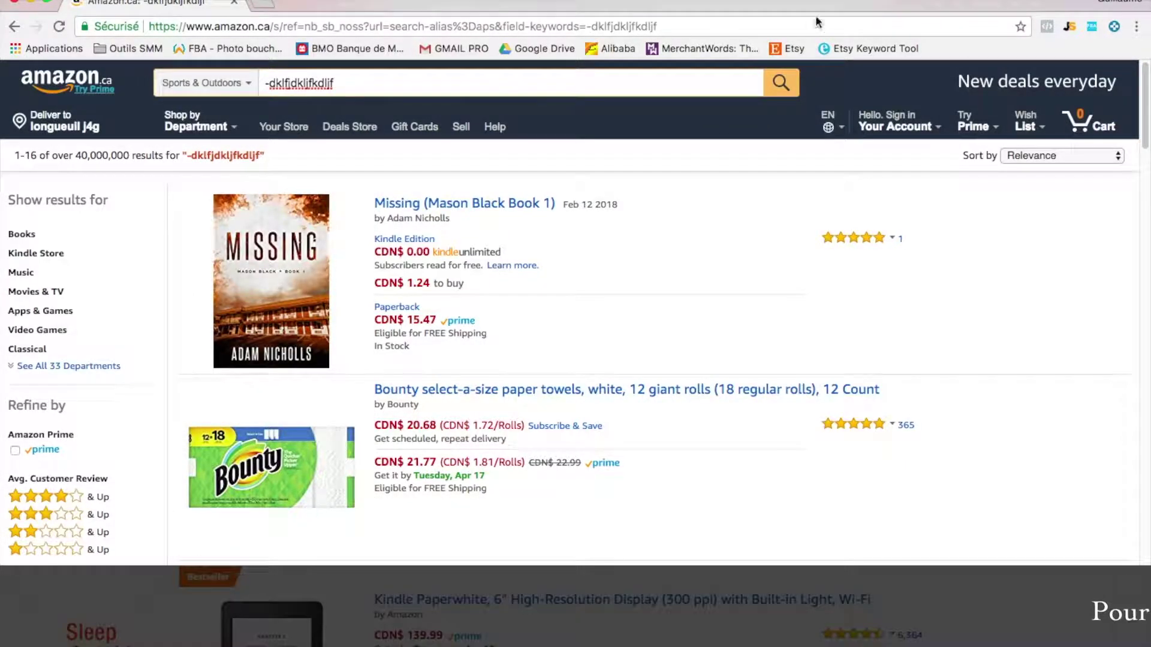
{"action": "left_click", "coordinate": [772, 96]}
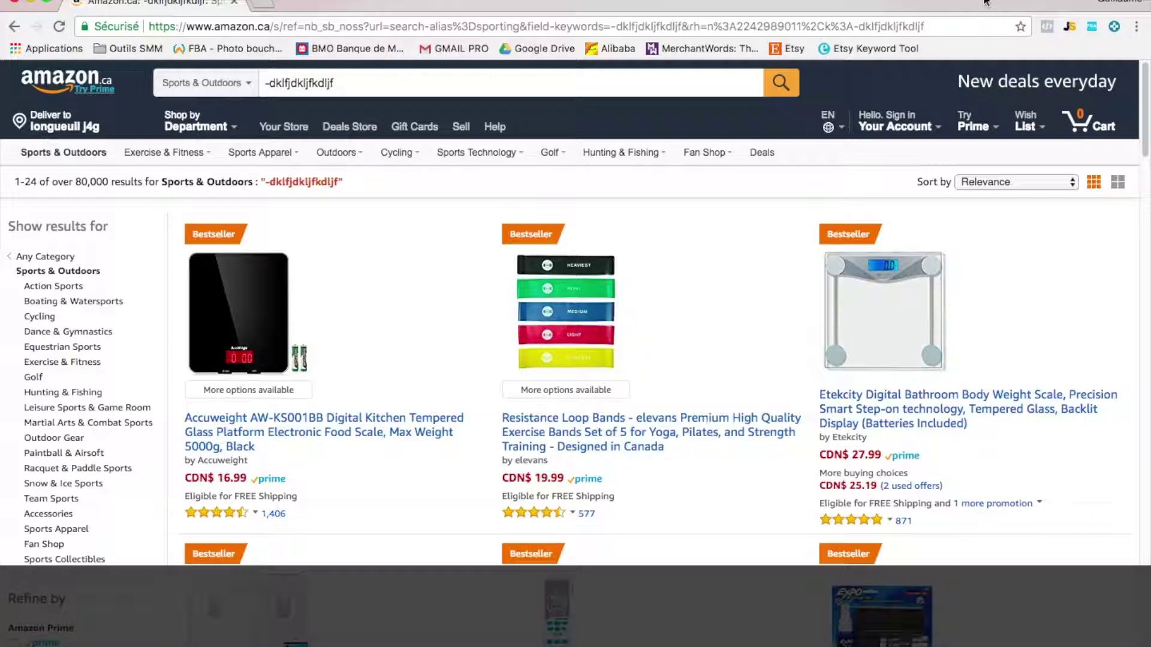
{"action": "scroll", "coordinate": [642, 404], "scroll_direction": "down", "scroll_amount": 1}
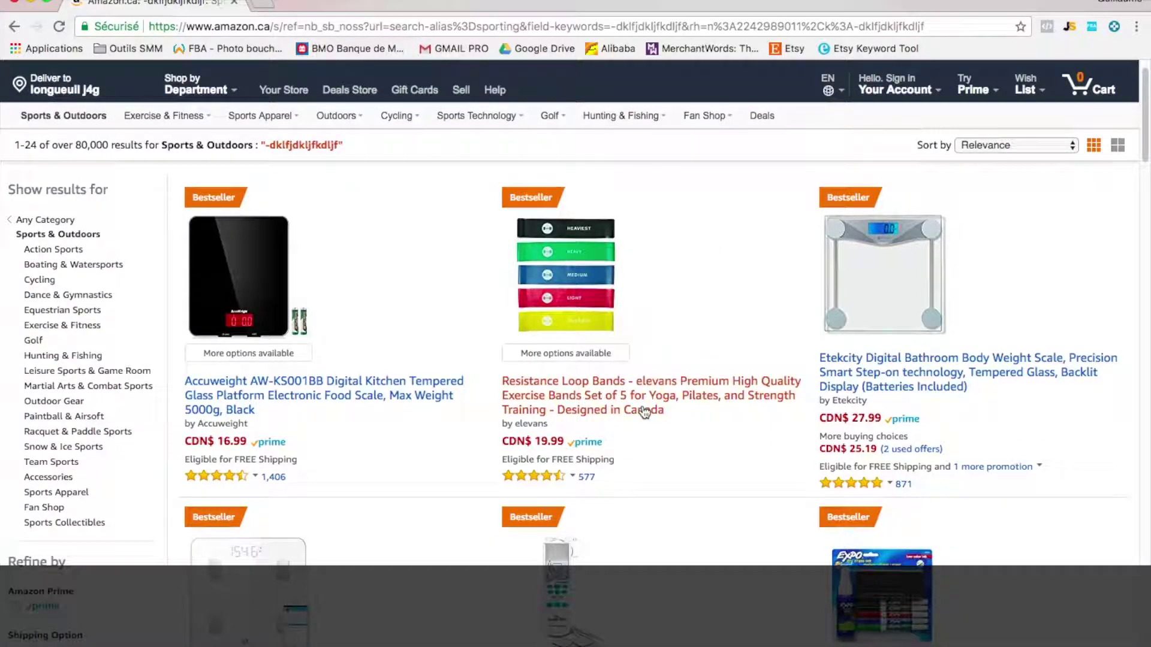
{"action": "scroll", "coordinate": [643, 411], "scroll_direction": "up", "scroll_amount": 1}
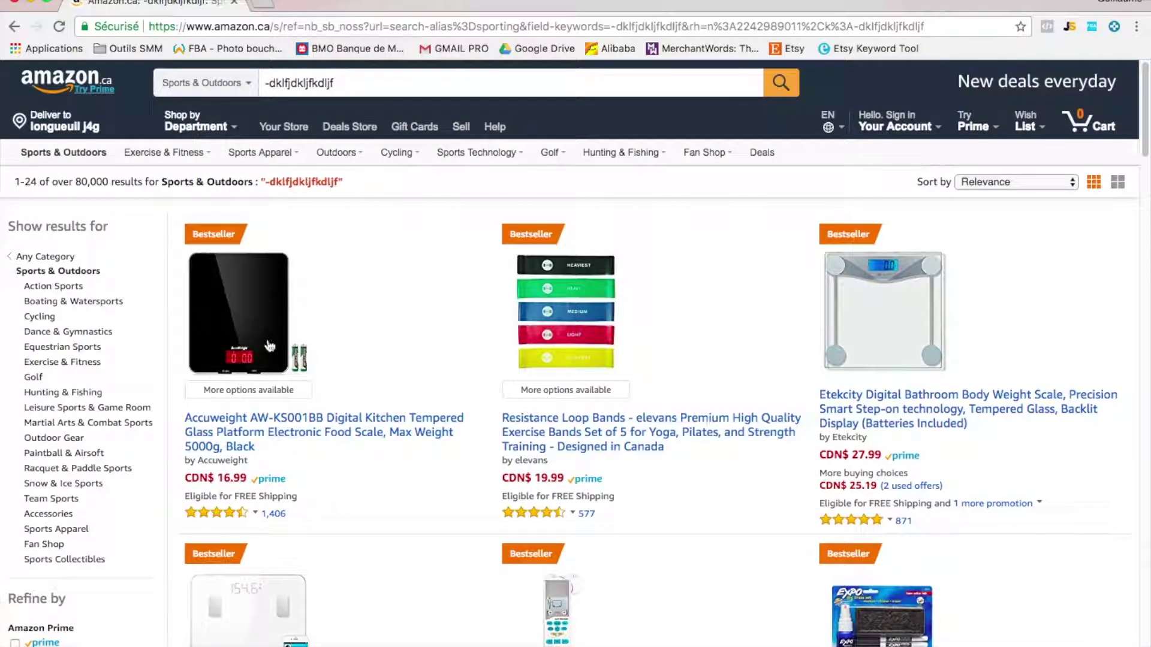
- Run the Jungle Scout extension on the Sports & Outdoors results, examine the sales estimates, and close the report
{"action": "left_click", "coordinate": [1062, 29]}
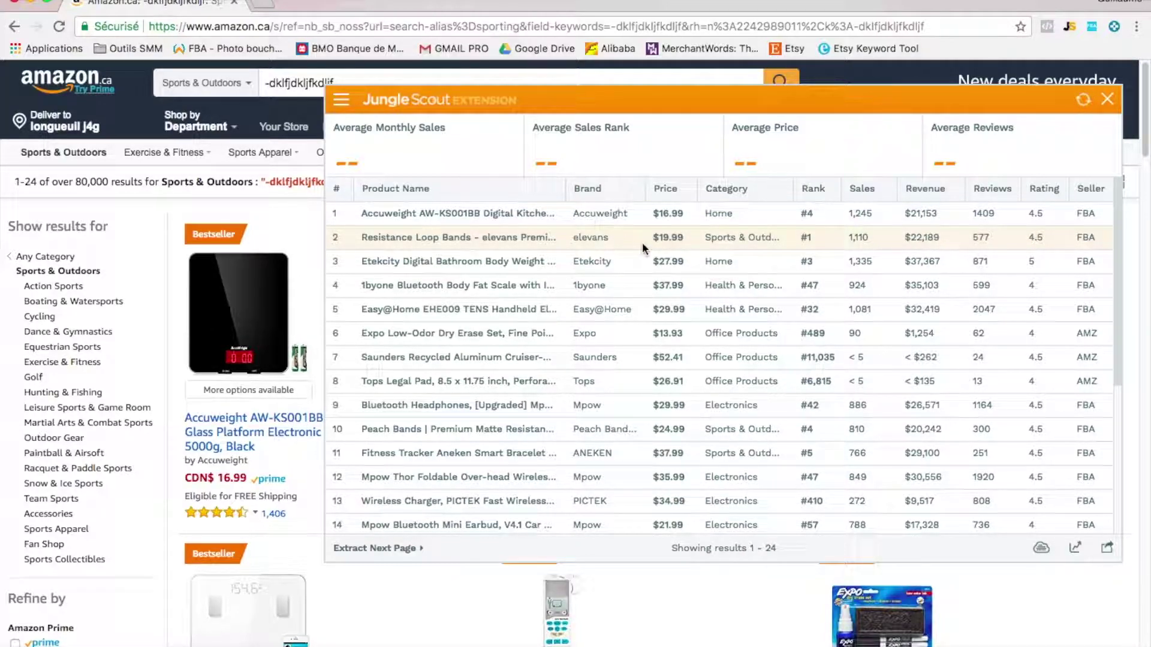
{"action": "mouse_move", "coordinate": [508, 220]}
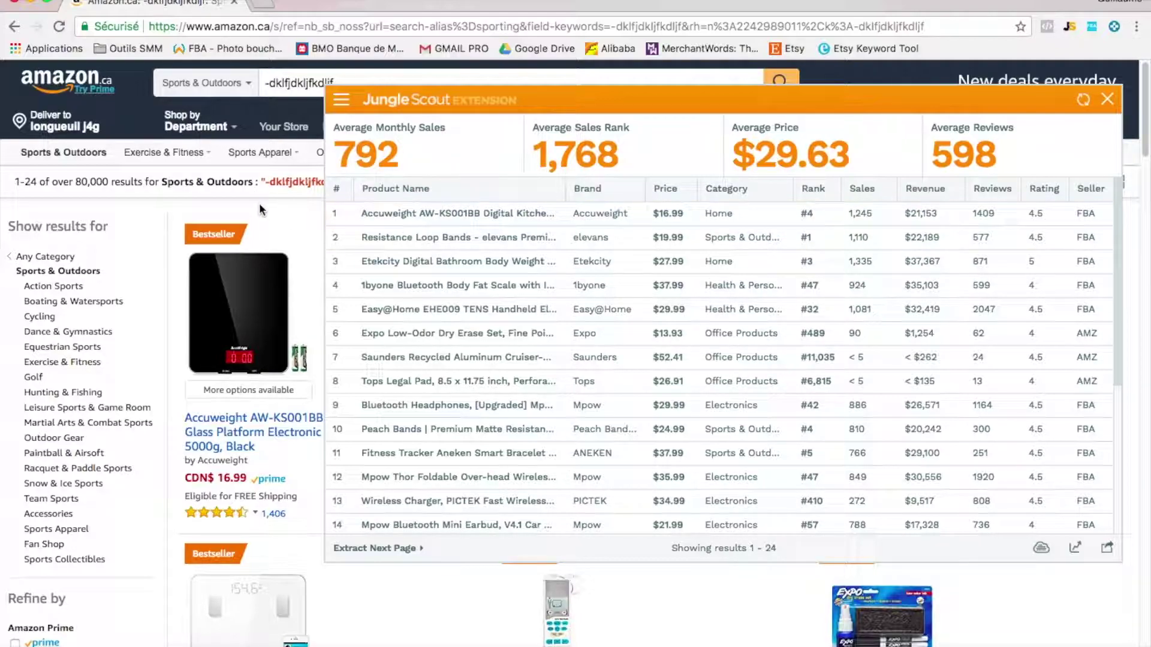
{"action": "left_click", "coordinate": [1107, 99]}
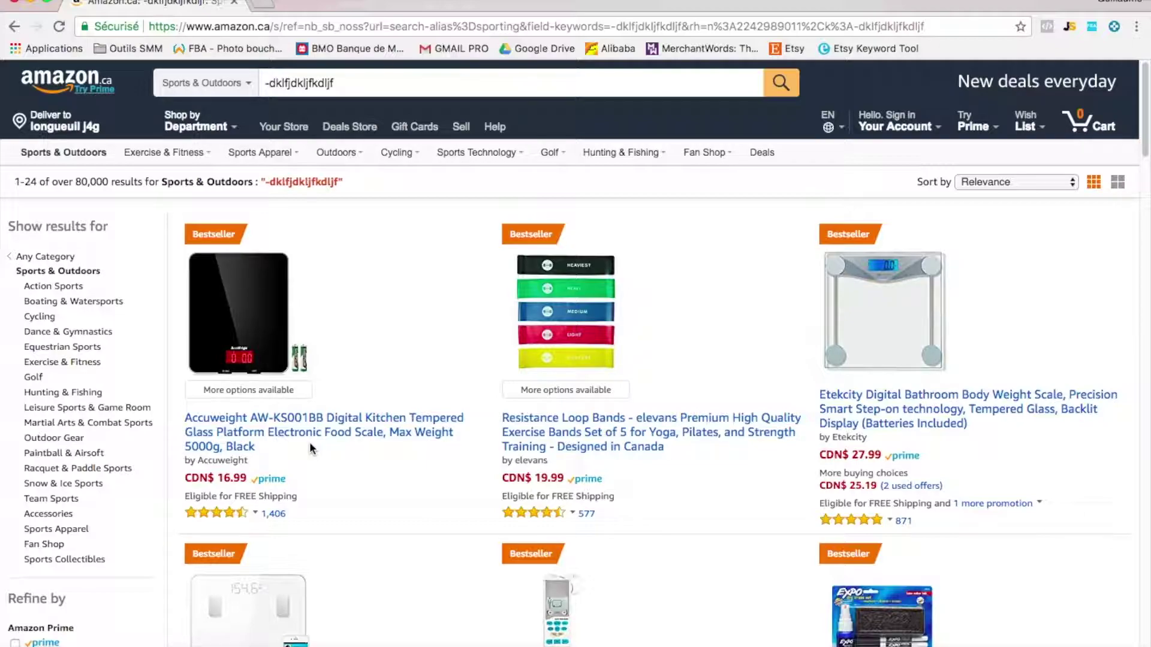
- Reopen the Jungle Scout report for the Sports & Outdoors results and compare the highest-listed products as niche ideas
{"action": "left_click", "coordinate": [1071, 26]}
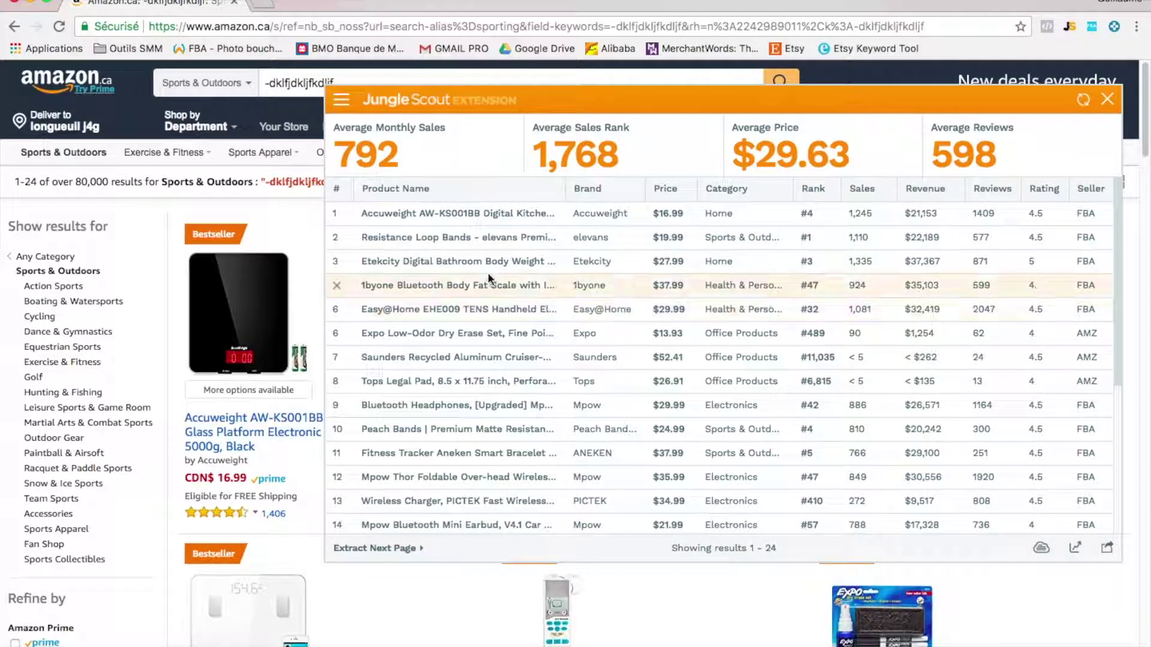
{"action": "mouse_move", "coordinate": [490, 273]}
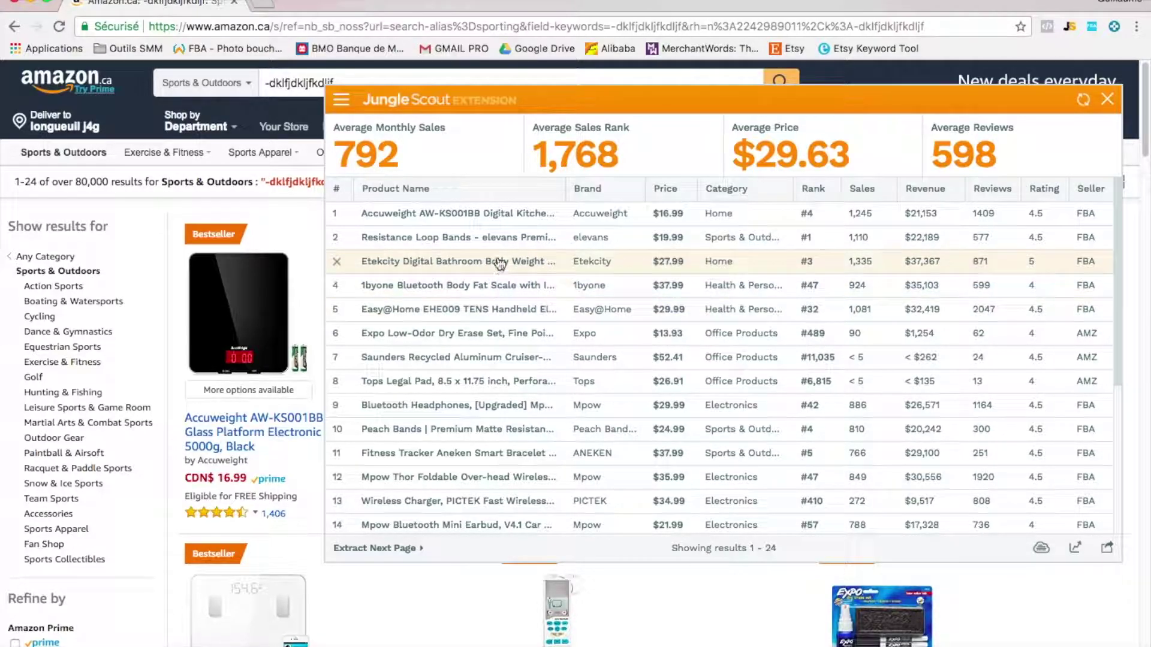
{"action": "mouse_move", "coordinate": [498, 243]}
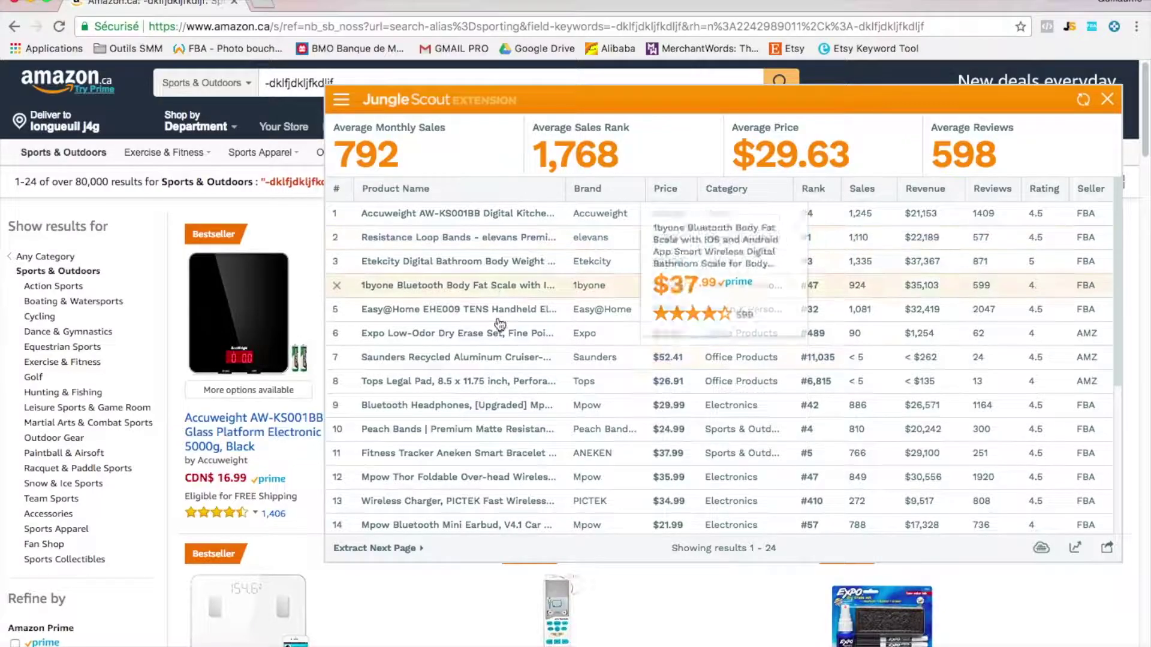
{"action": "mouse_move", "coordinate": [491, 338]}
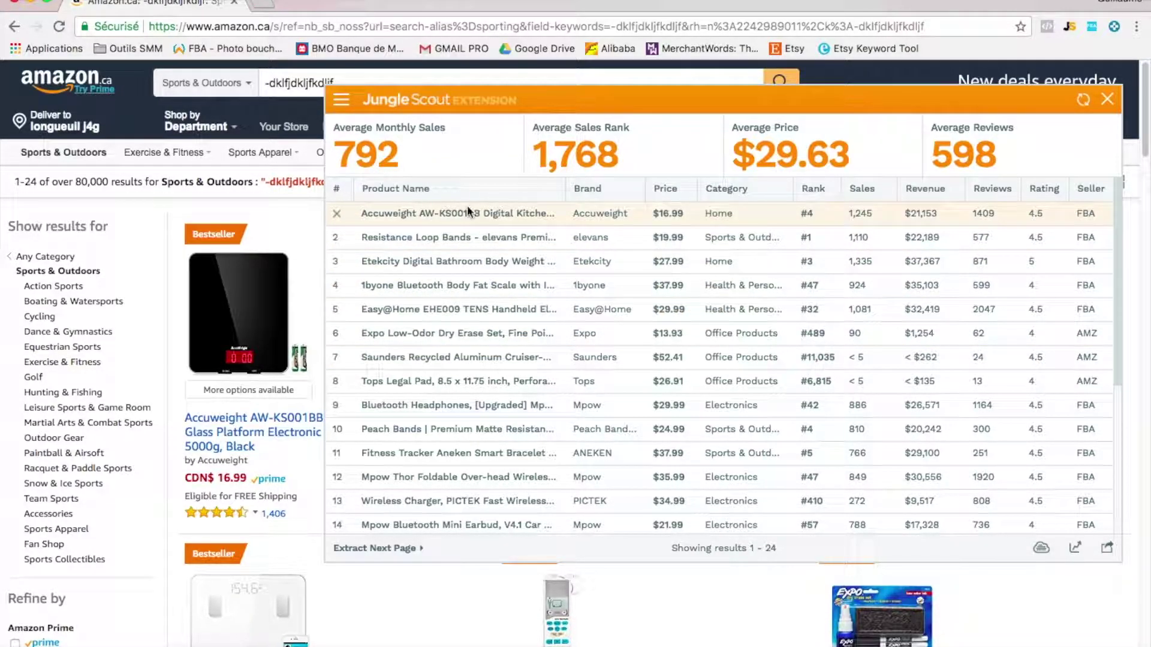
{"action": "mouse_move", "coordinate": [466, 206]}
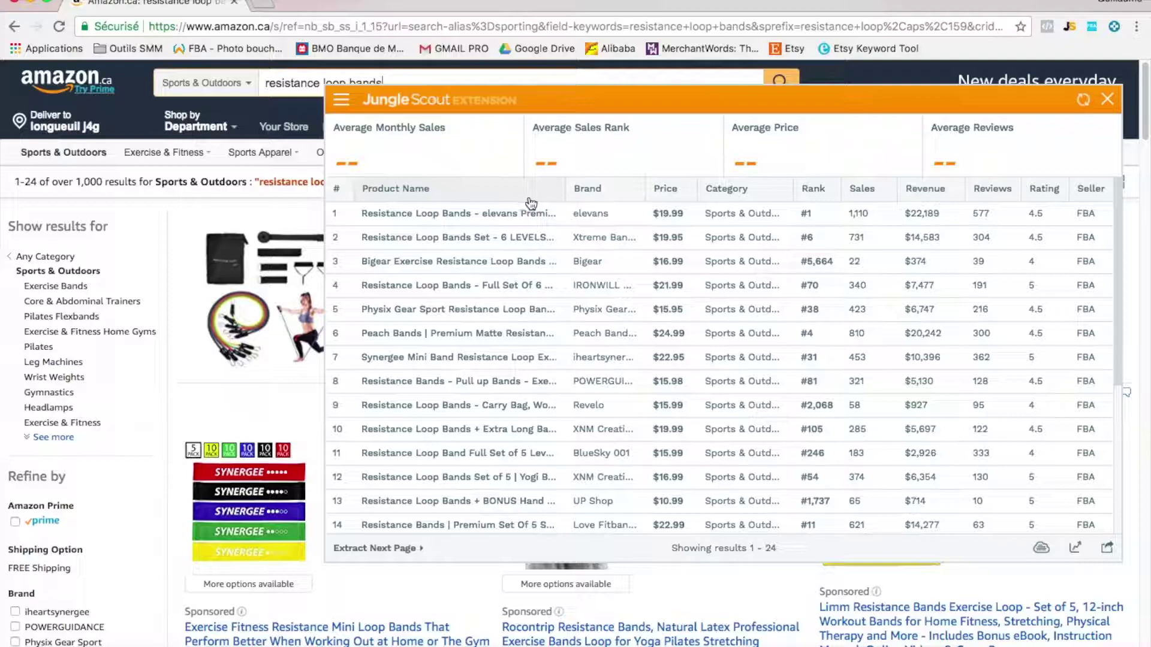
- Examine the sales, revenue and reviews of the resistance loop bands in the Jungle Scout report, and close it
{"action": "mouse_move", "coordinate": [501, 219]}
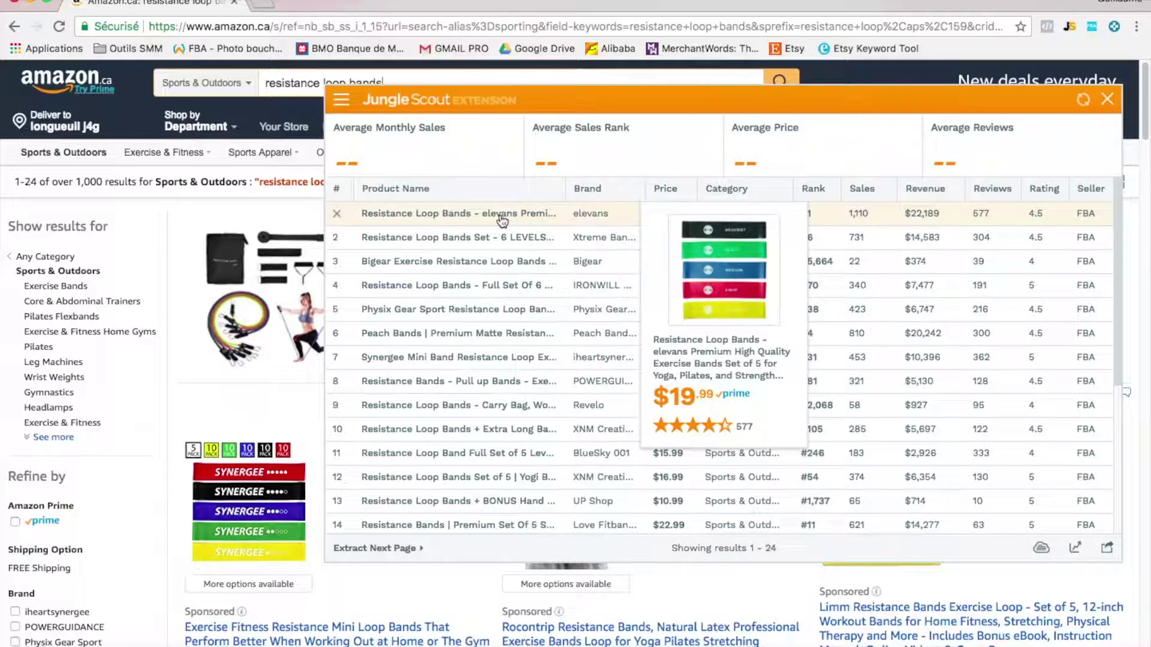
{"action": "scroll", "coordinate": [541, 434], "scroll_direction": "down", "scroll_amount": 5}
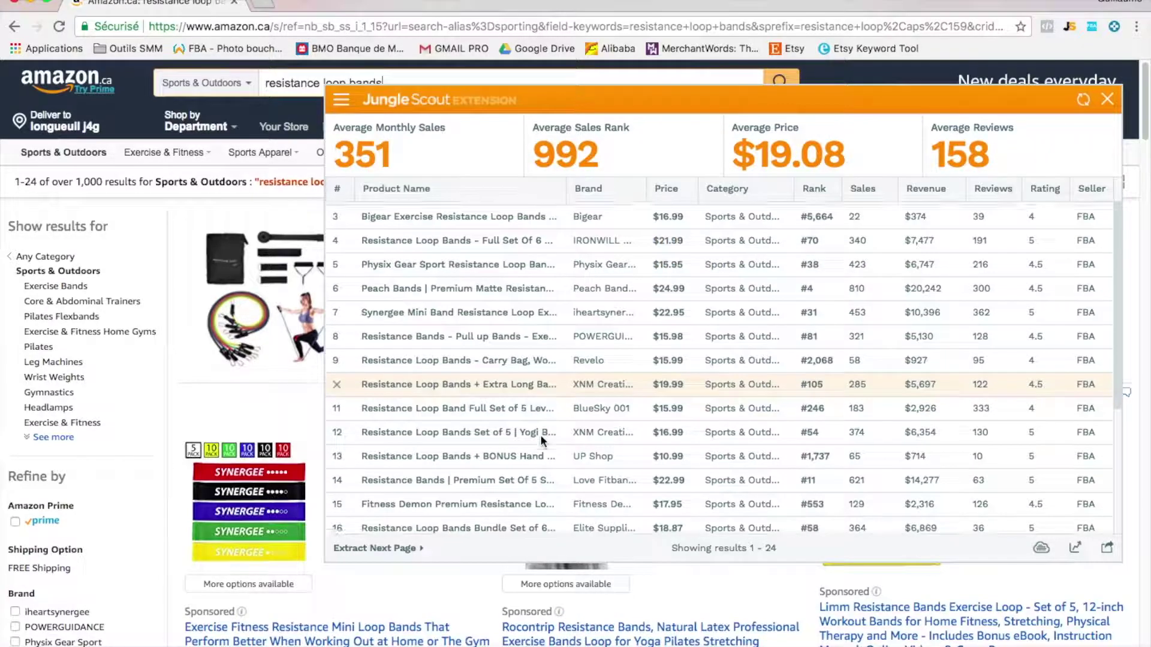
{"action": "scroll", "coordinate": [542, 440], "scroll_direction": "up", "scroll_amount": 5}
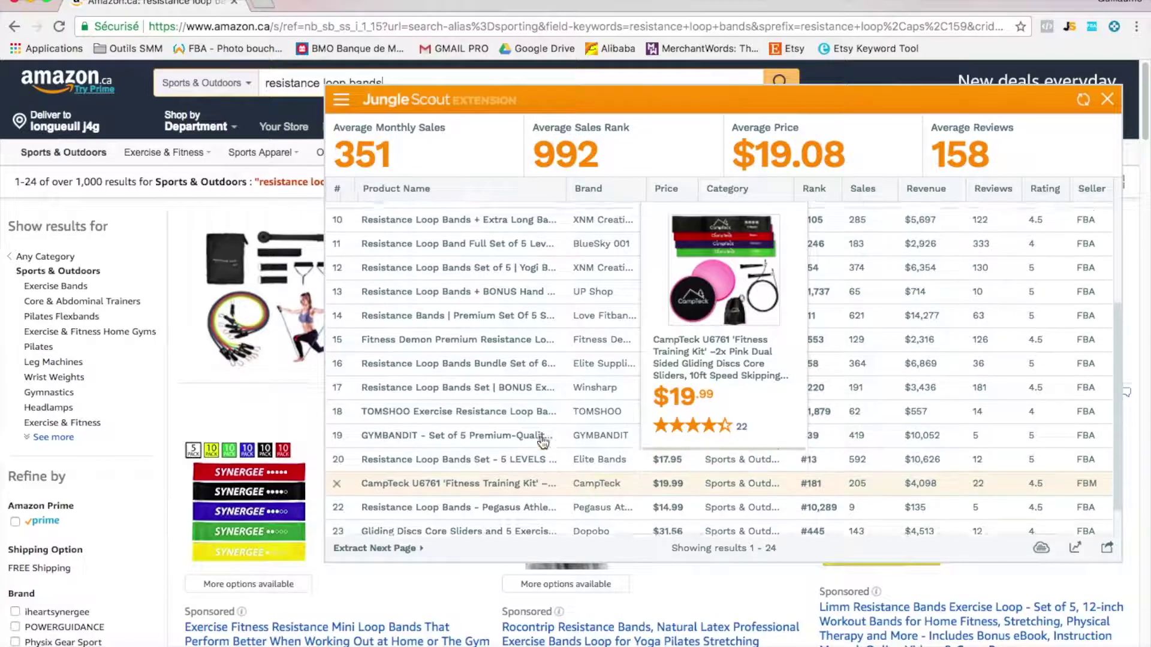
{"action": "mouse_move", "coordinate": [539, 214]}
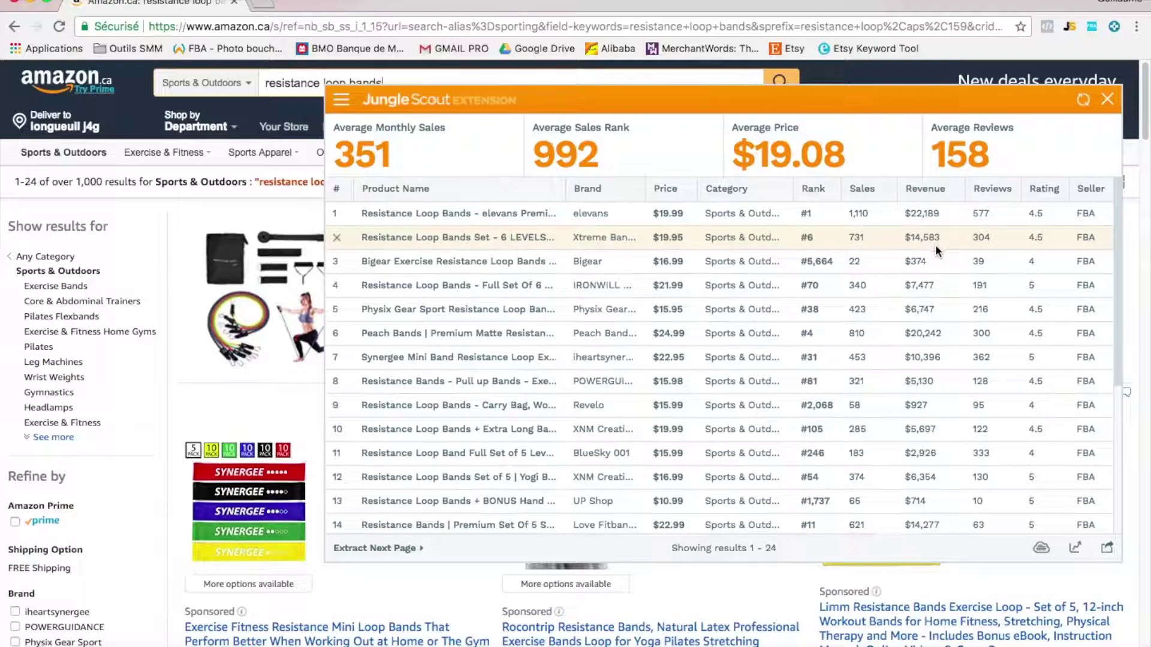
{"action": "mouse_move", "coordinate": [507, 290]}
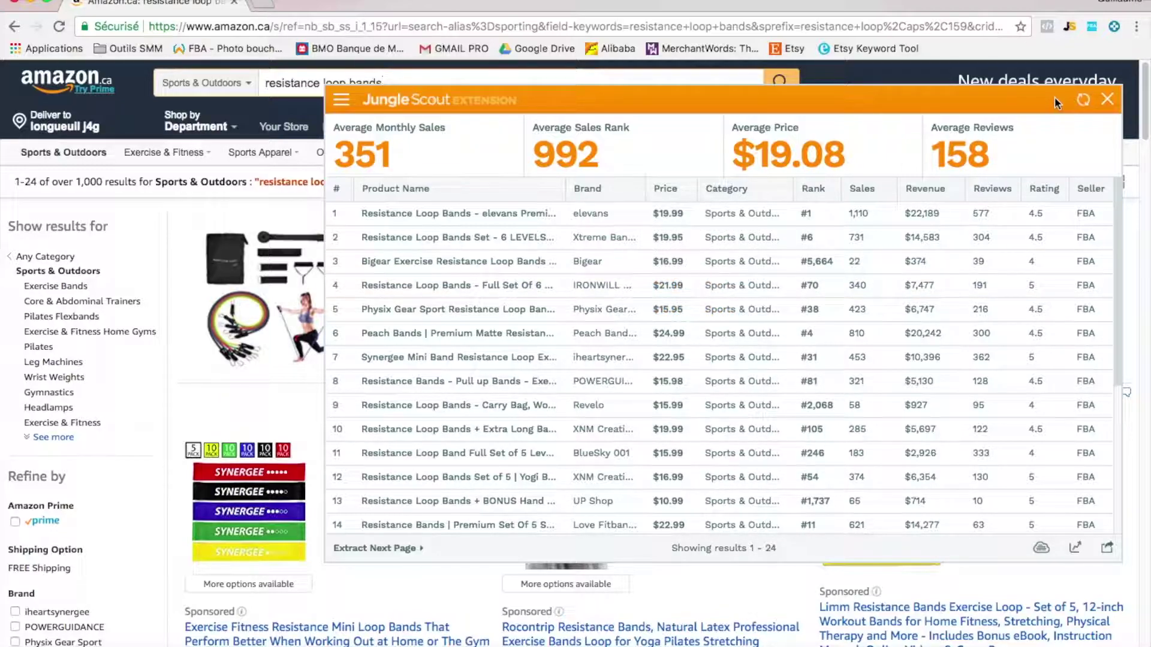
{"action": "left_click", "coordinate": [1108, 99]}
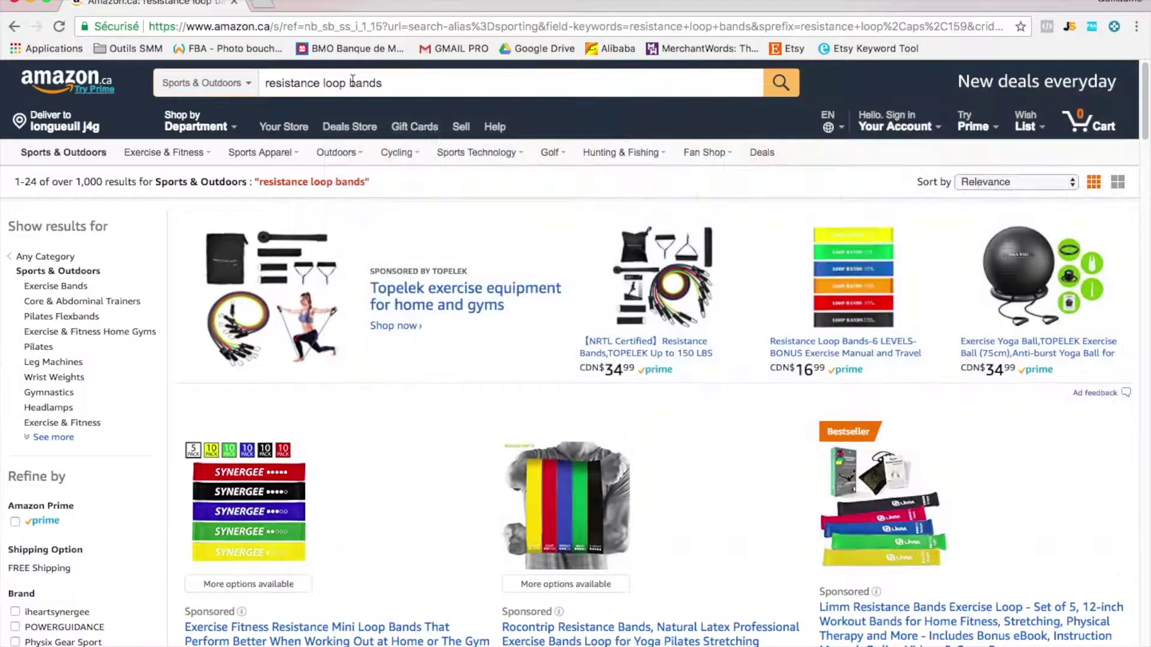
- Open the Happy Digital blog in a new tab and go to its Amazon FBA category
{"action": "left_click", "coordinate": [262, 5]}
{"action": "type", "text": "guillaumeheuze.com"}
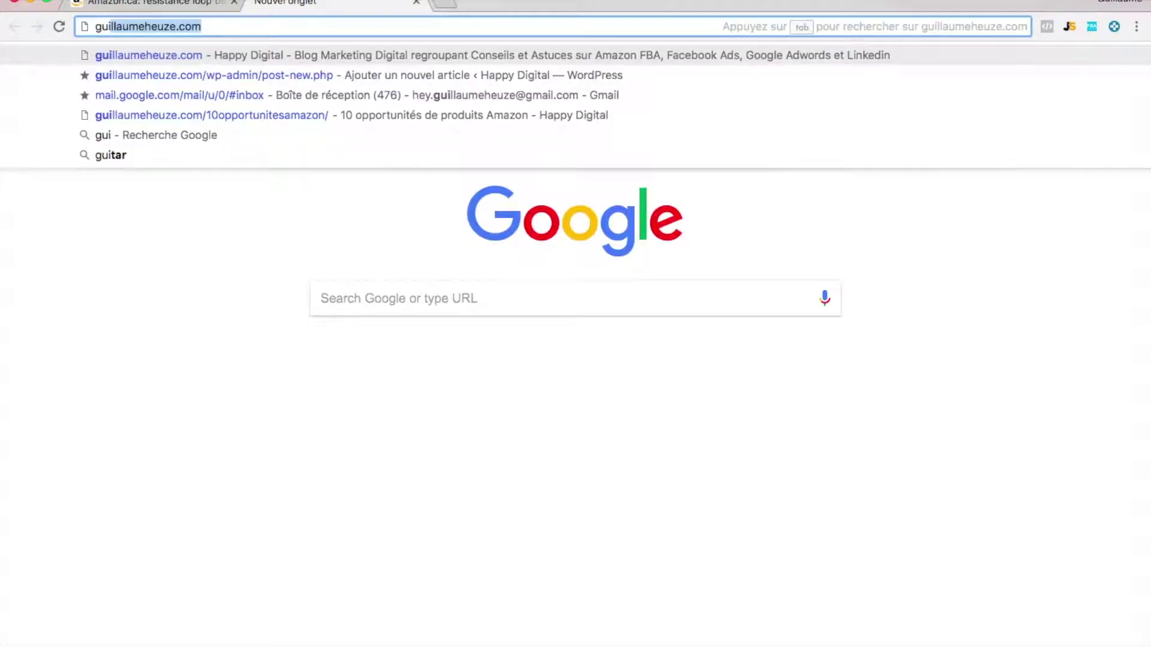
{"action": "key", "text": "Return"}
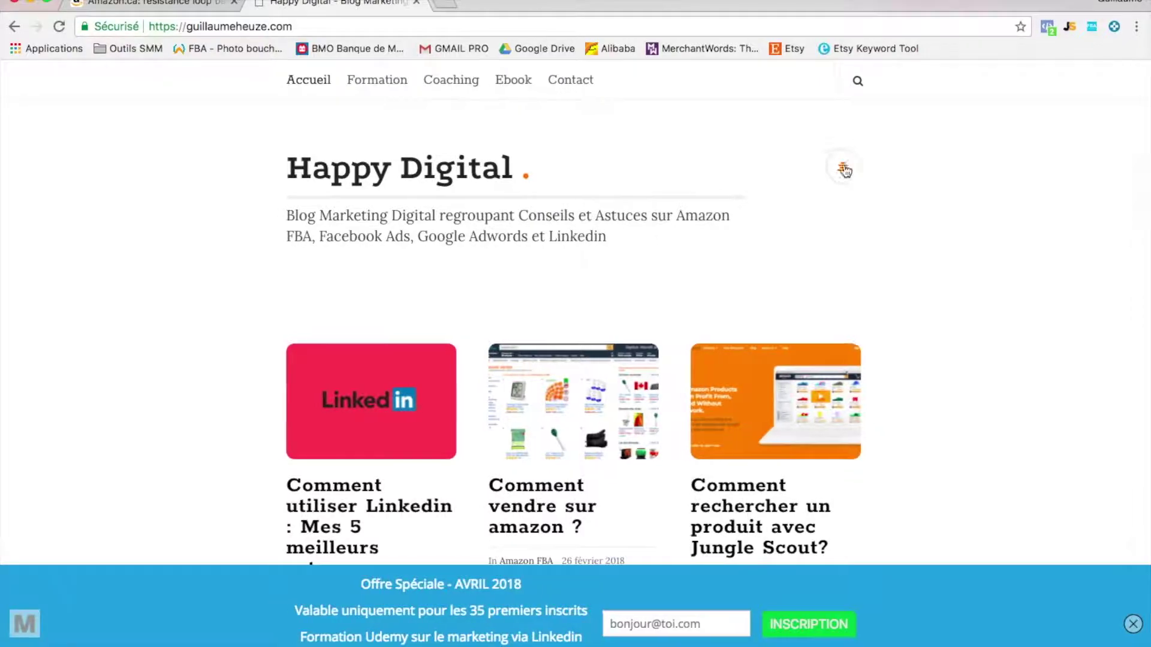
{"action": "scroll", "coordinate": [1065, 498], "scroll_direction": "down", "scroll_amount": 3}
{"action": "scroll", "coordinate": [1063, 491], "scroll_direction": "down", "scroll_amount": 4}
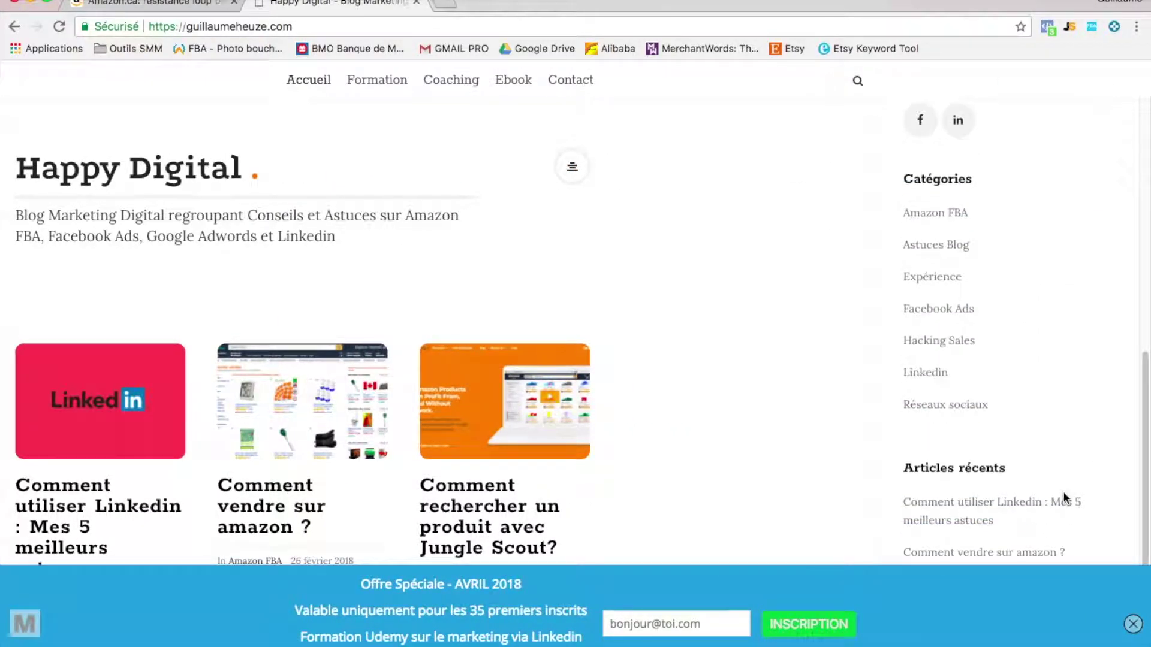
{"action": "left_click", "coordinate": [937, 217]}
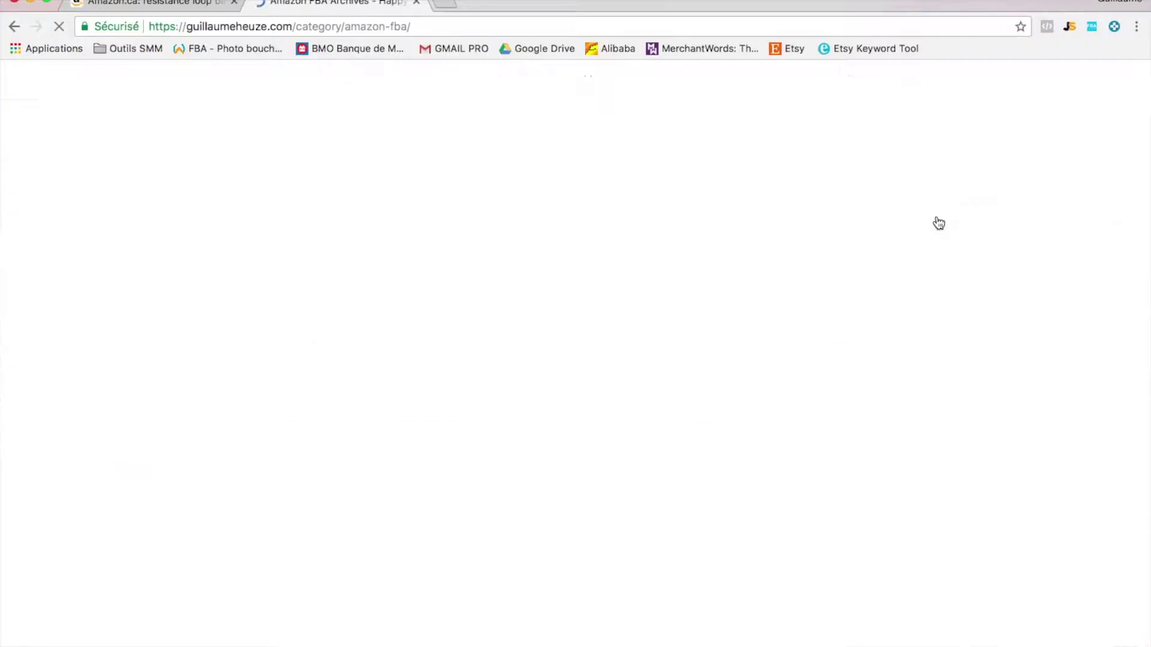
- Look through the articles in the Amazon FBA category and open the blog's Coaching page
{"action": "scroll", "coordinate": [779, 420], "scroll_direction": "down", "scroll_amount": 2}
{"action": "scroll", "coordinate": [750, 472], "scroll_direction": "down", "scroll_amount": 2}
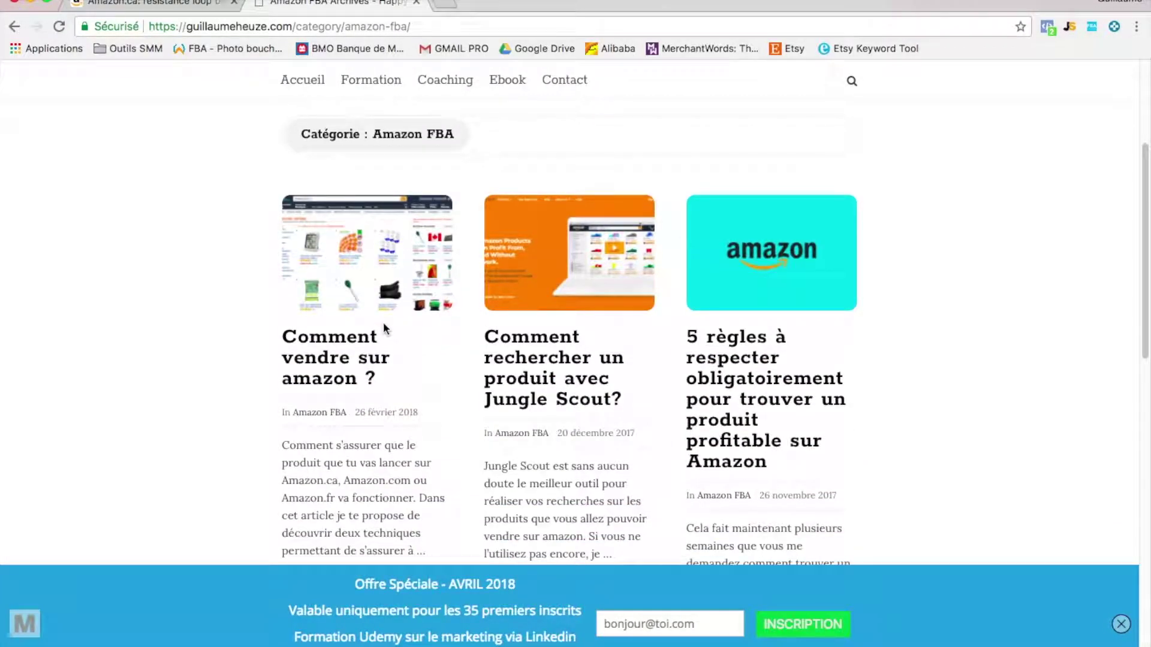
{"action": "scroll", "coordinate": [383, 321], "scroll_direction": "down", "scroll_amount": 2}
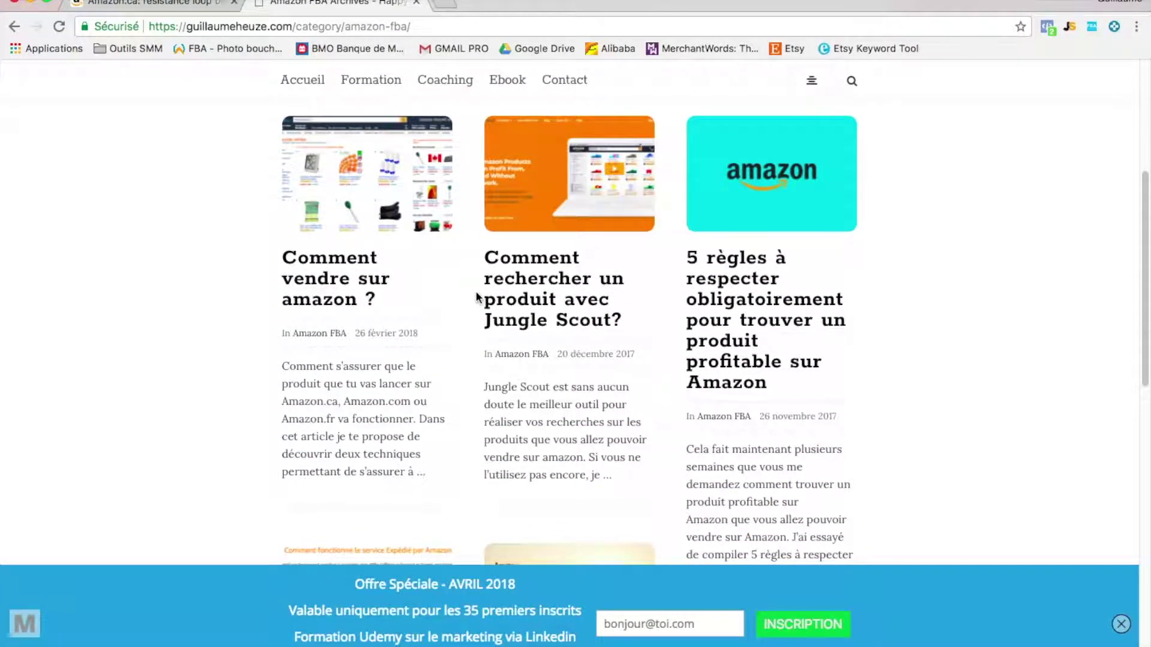
{"action": "scroll", "coordinate": [541, 294], "scroll_direction": "down", "scroll_amount": 4}
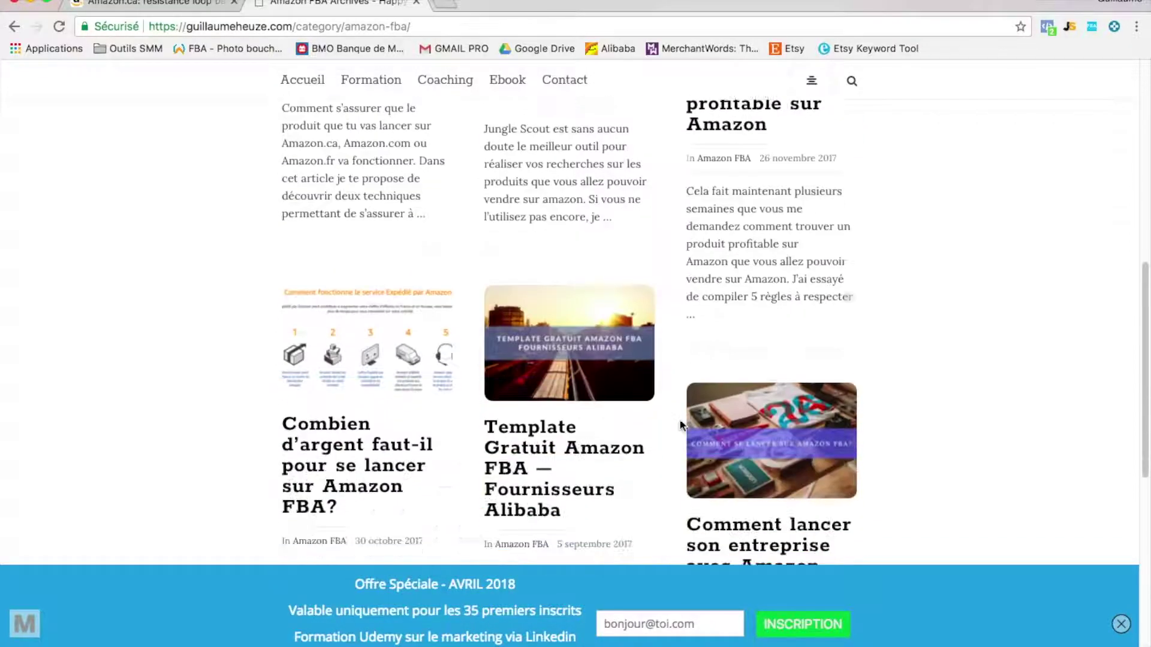
{"action": "scroll", "coordinate": [565, 473], "scroll_direction": "down", "scroll_amount": 3}
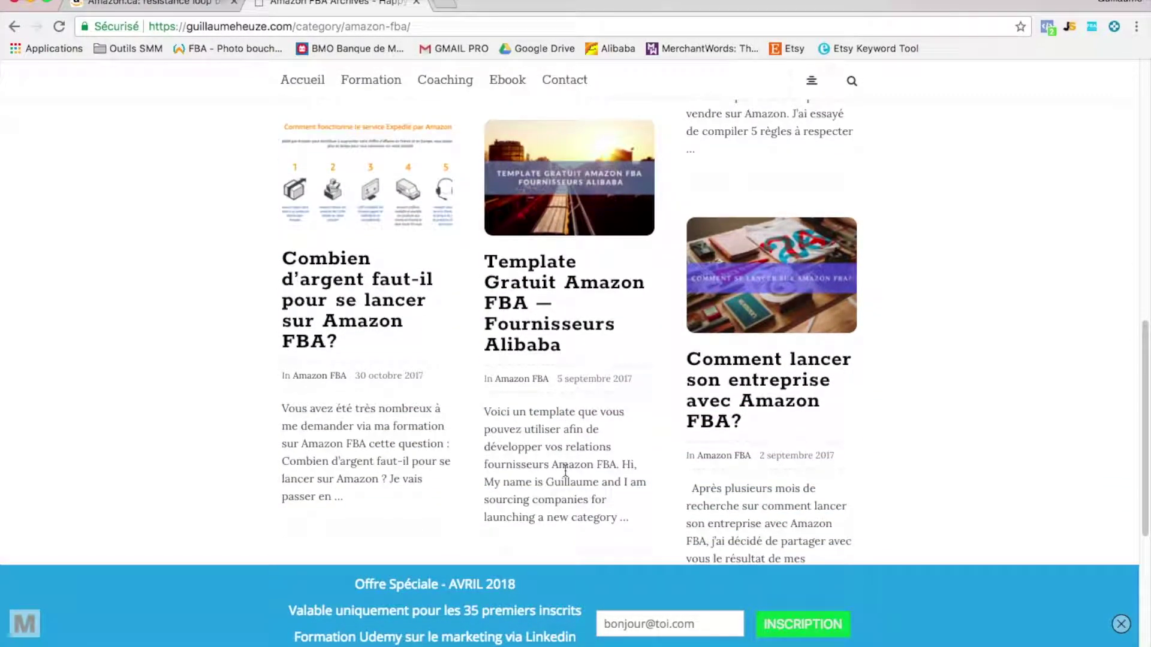
{"action": "scroll", "coordinate": [565, 470], "scroll_direction": "down", "scroll_amount": 2}
{"action": "scroll", "coordinate": [565, 473], "scroll_direction": "up", "scroll_amount": 9}
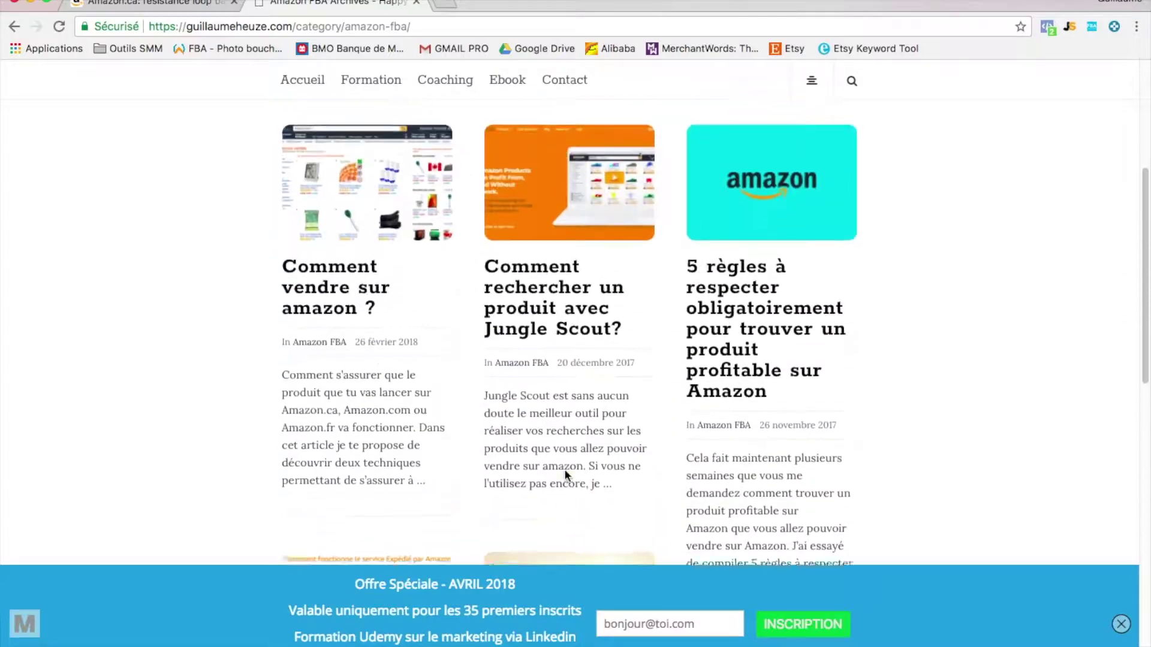
{"action": "left_click", "coordinate": [441, 82]}
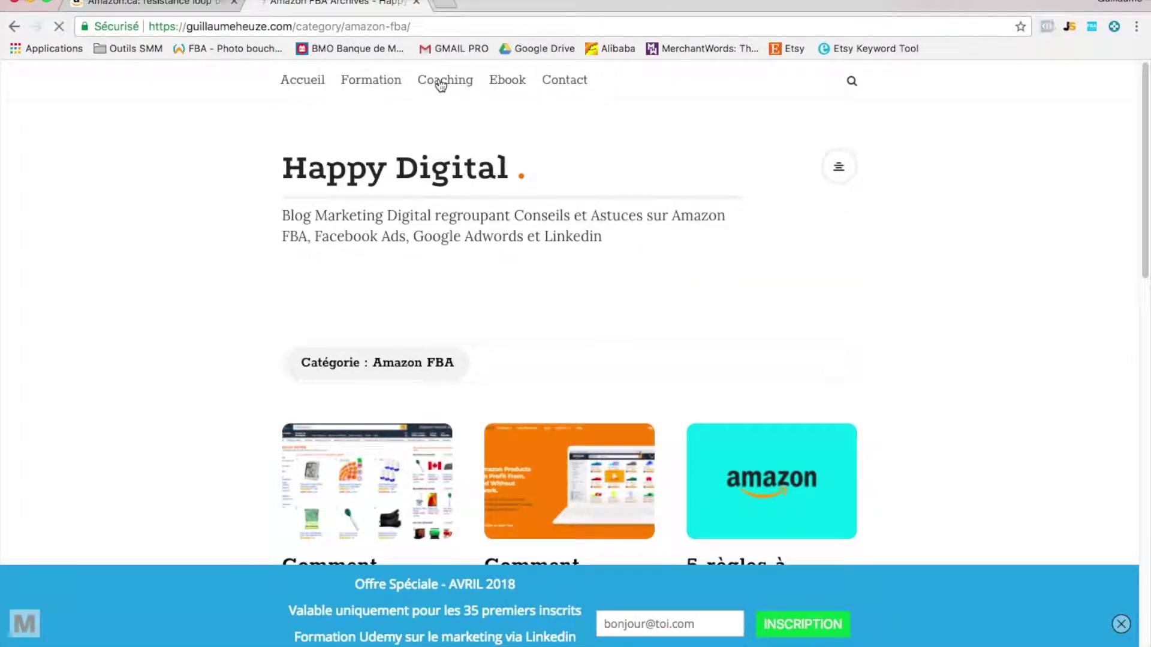